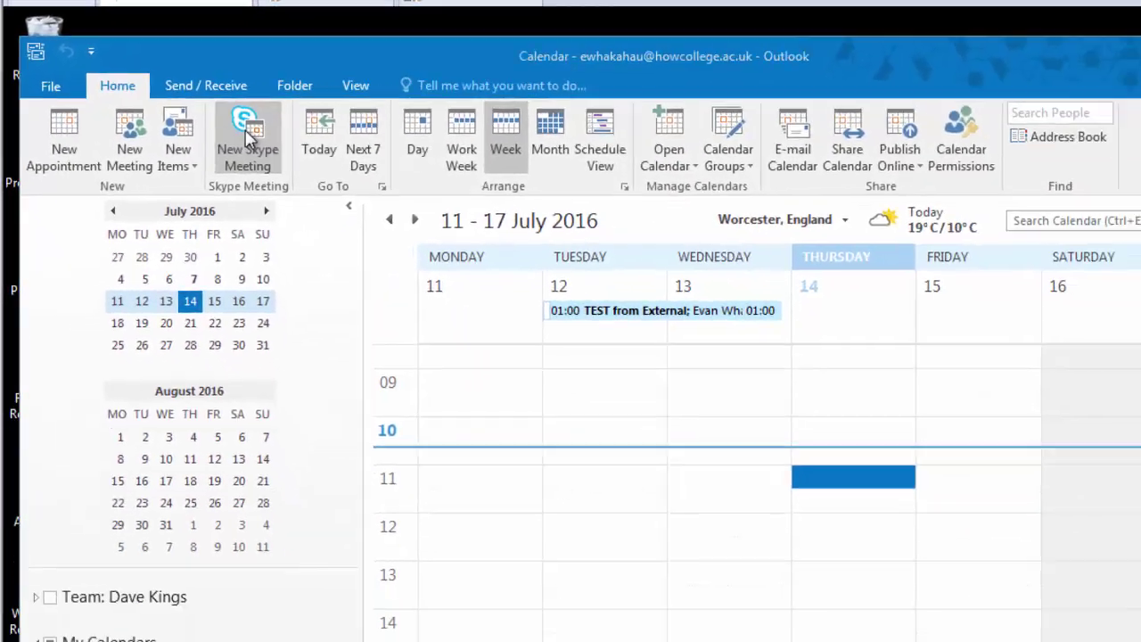
Start a new Skype meeting and add three required attendees via autocomplete and the address book
click(248, 138)
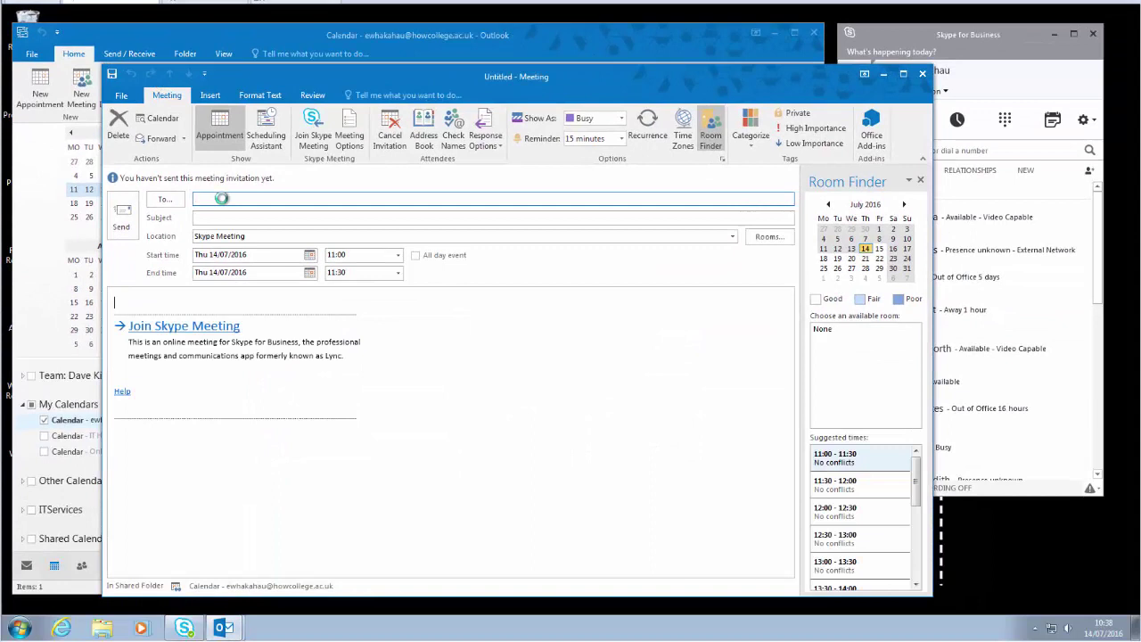
text(rhal)
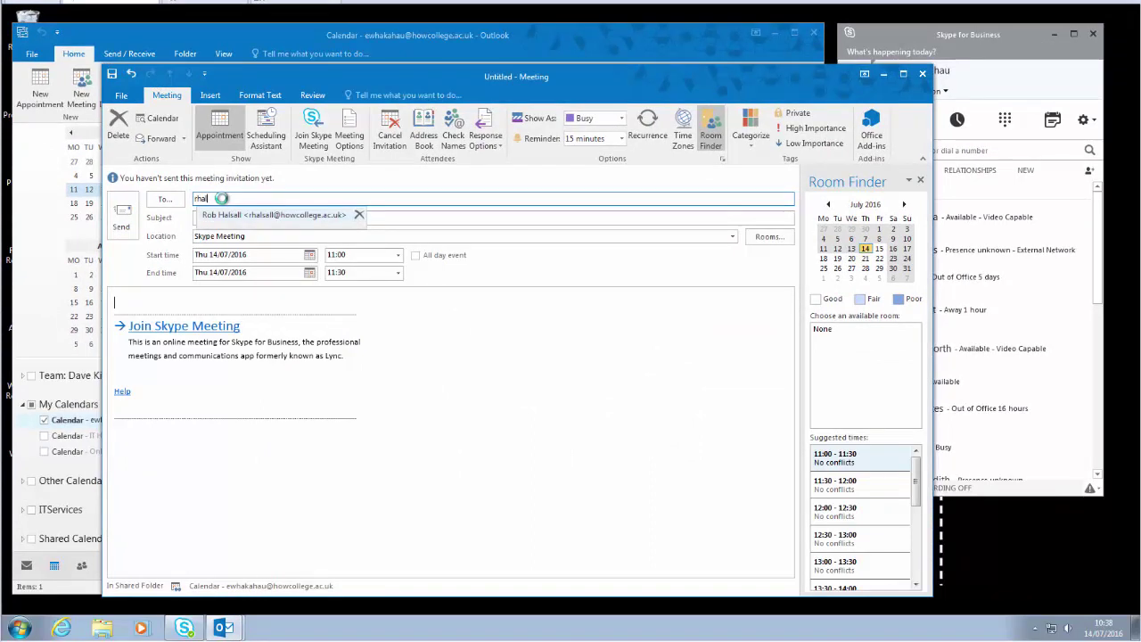
key(Return)
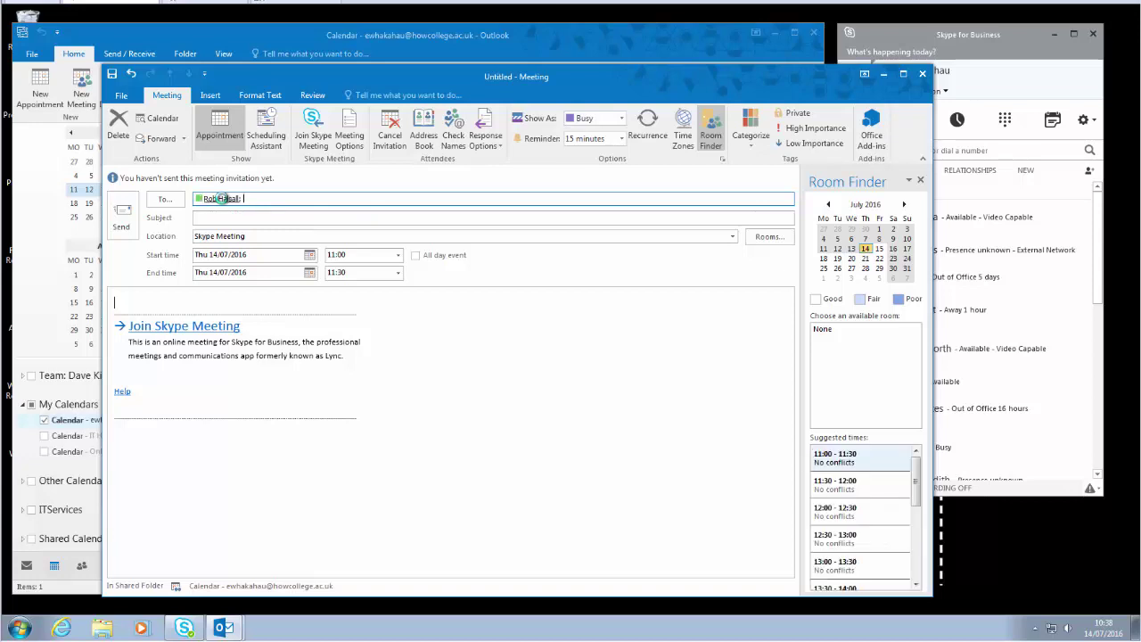
text(ss)
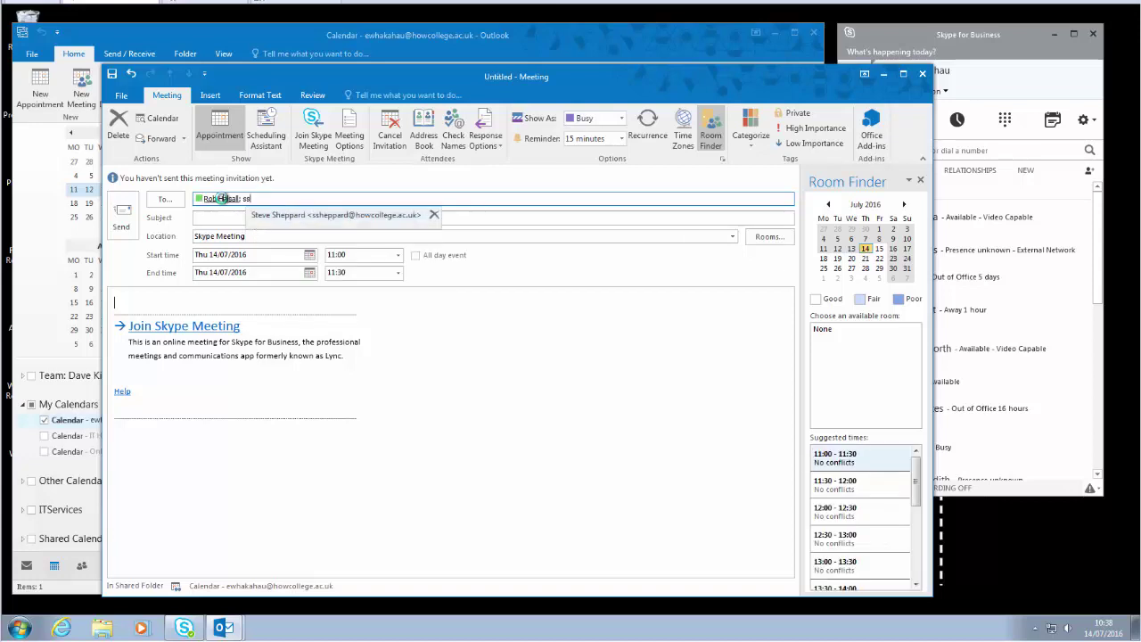
text(h)
key(Return)
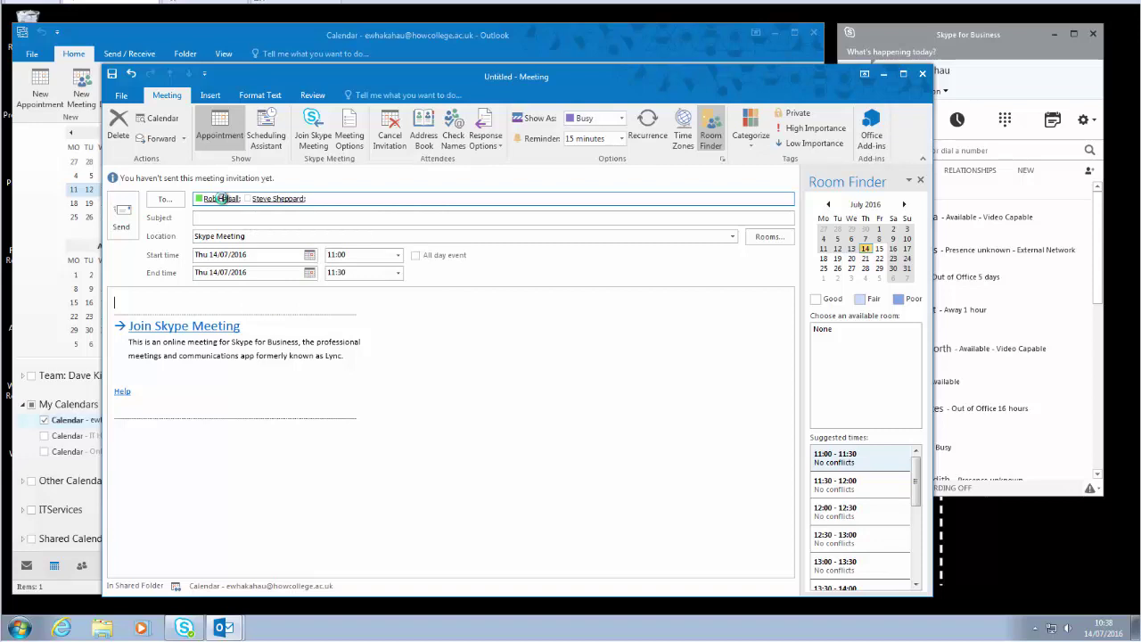
click(169, 199)
text(rebecca sc)
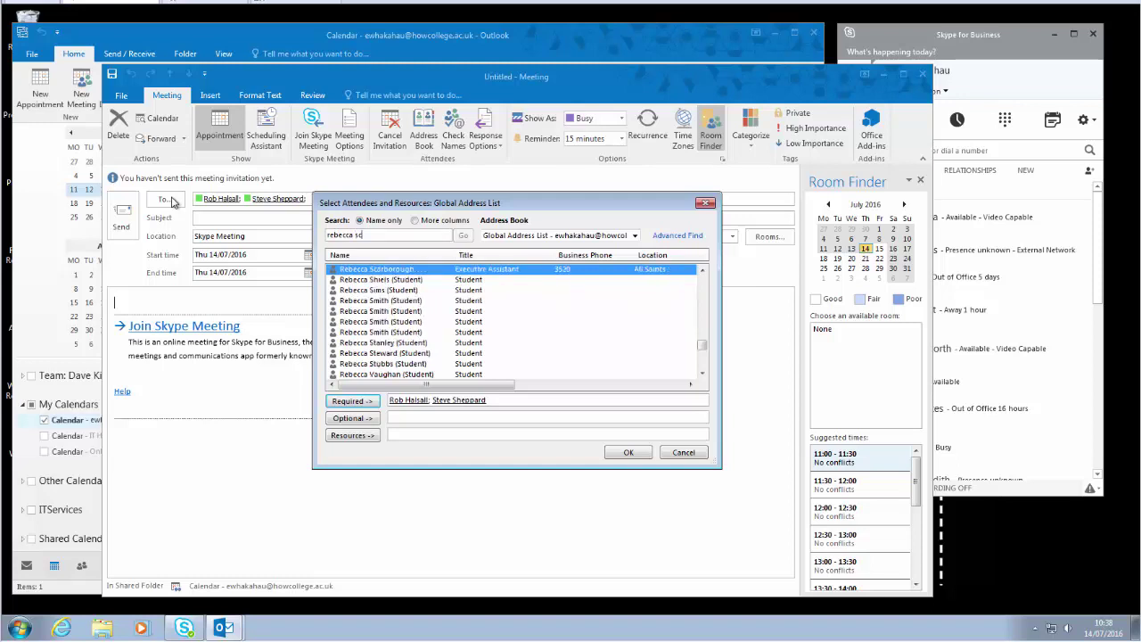
click(355, 402)
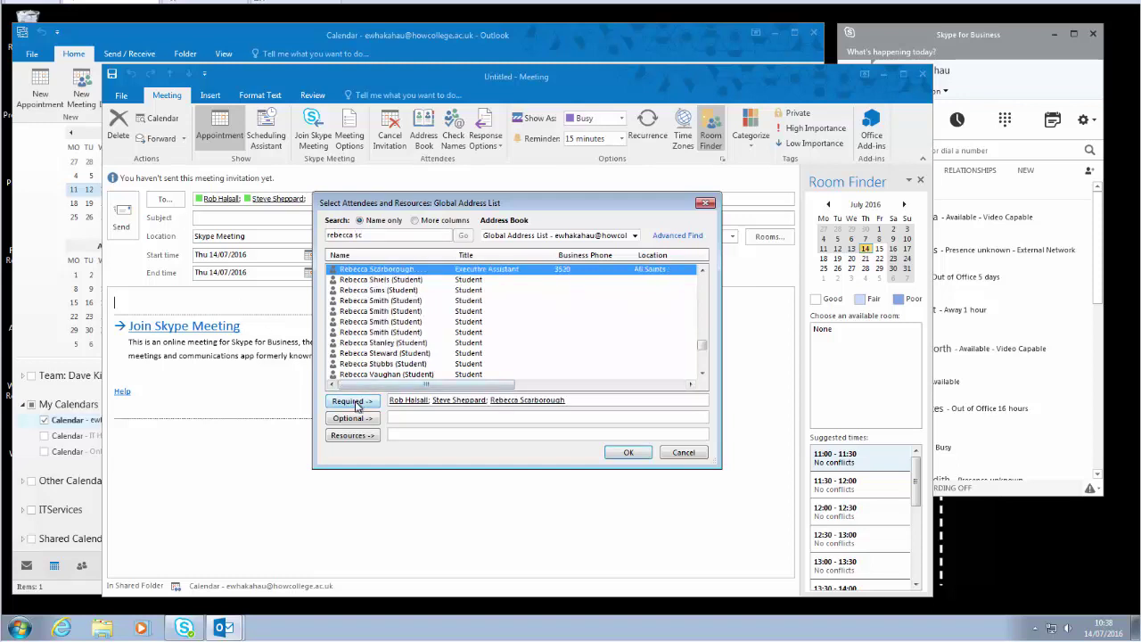
click(627, 452)
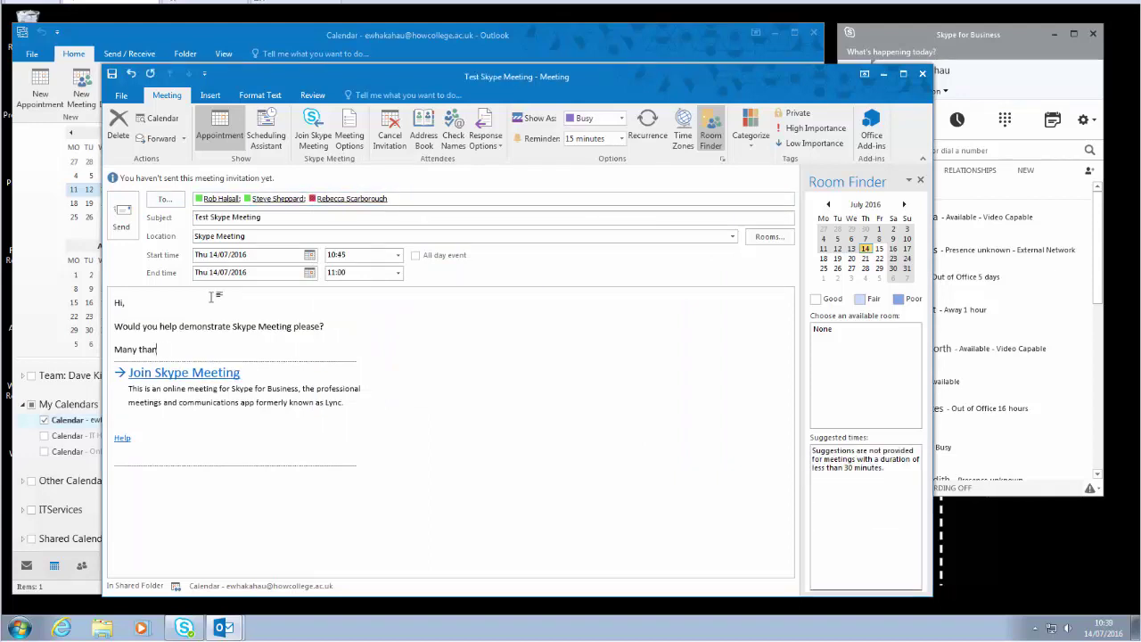
Finish the invitation's short message body with a thank-you and sign-off line
text(nks!)
key(Return)
text(Evan)
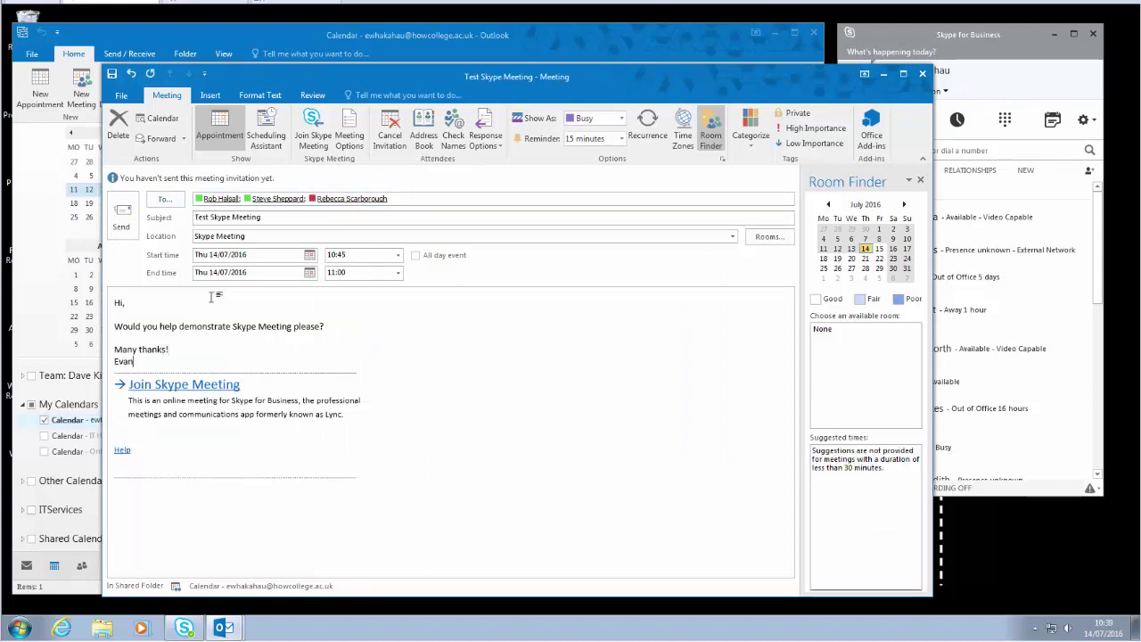
Send the invitation and dismiss the Test Skype Meeting reminder
click(125, 220)
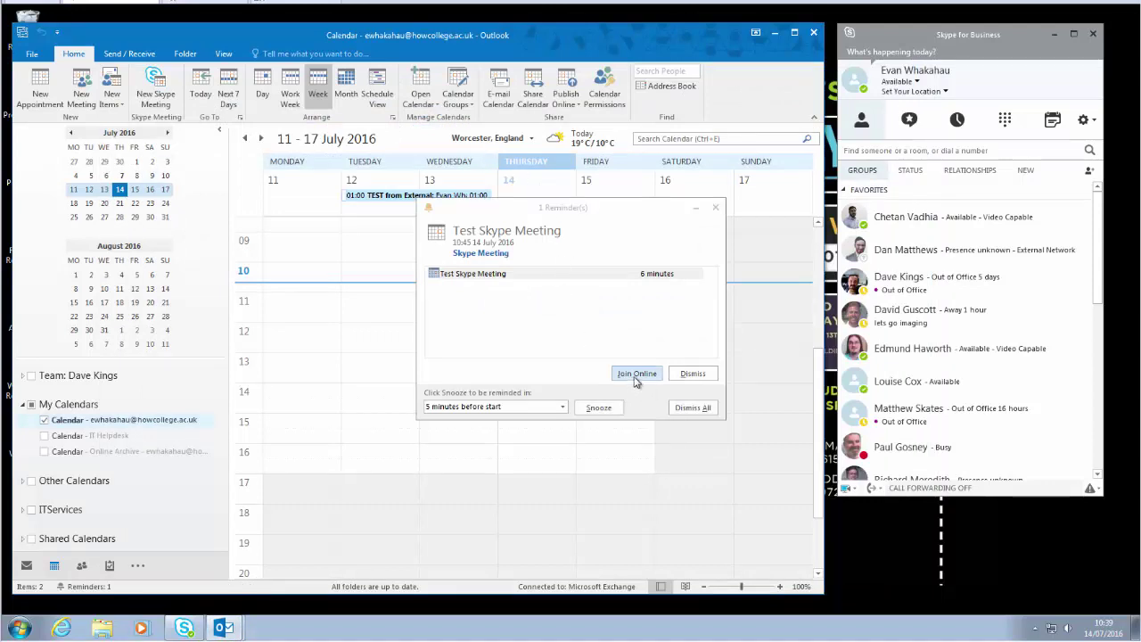
click(467, 276)
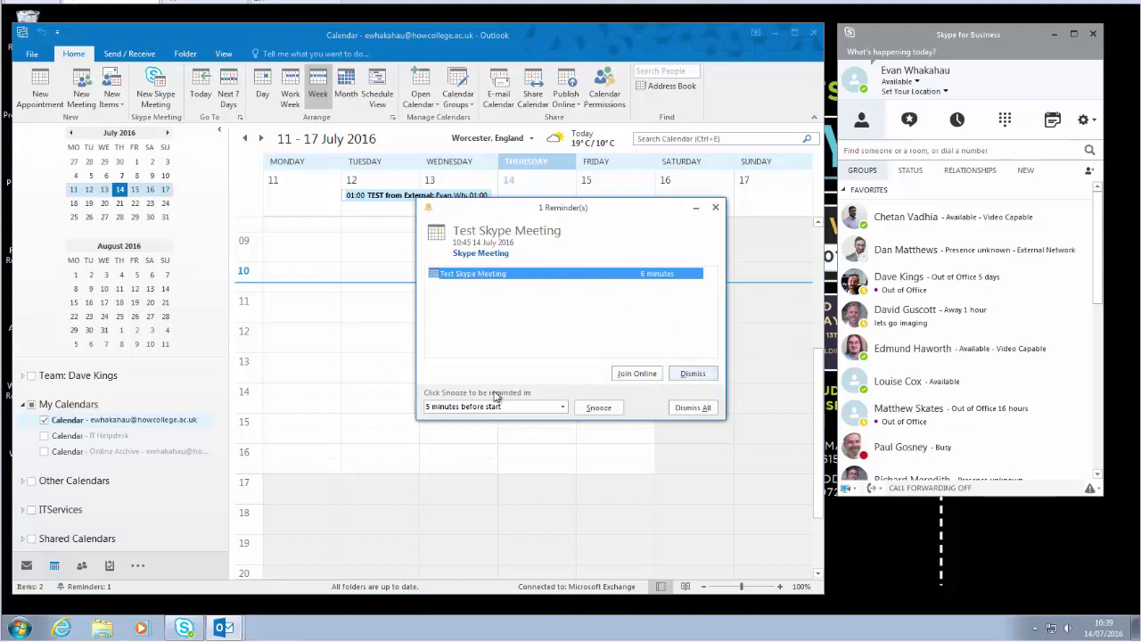
click(544, 409)
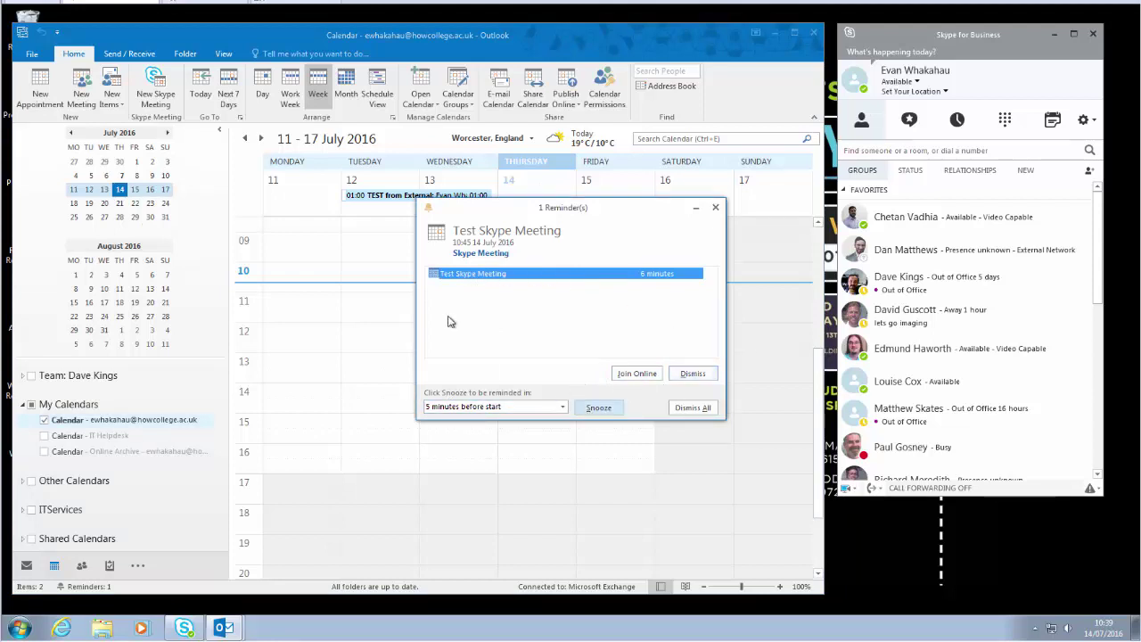
click(716, 210)
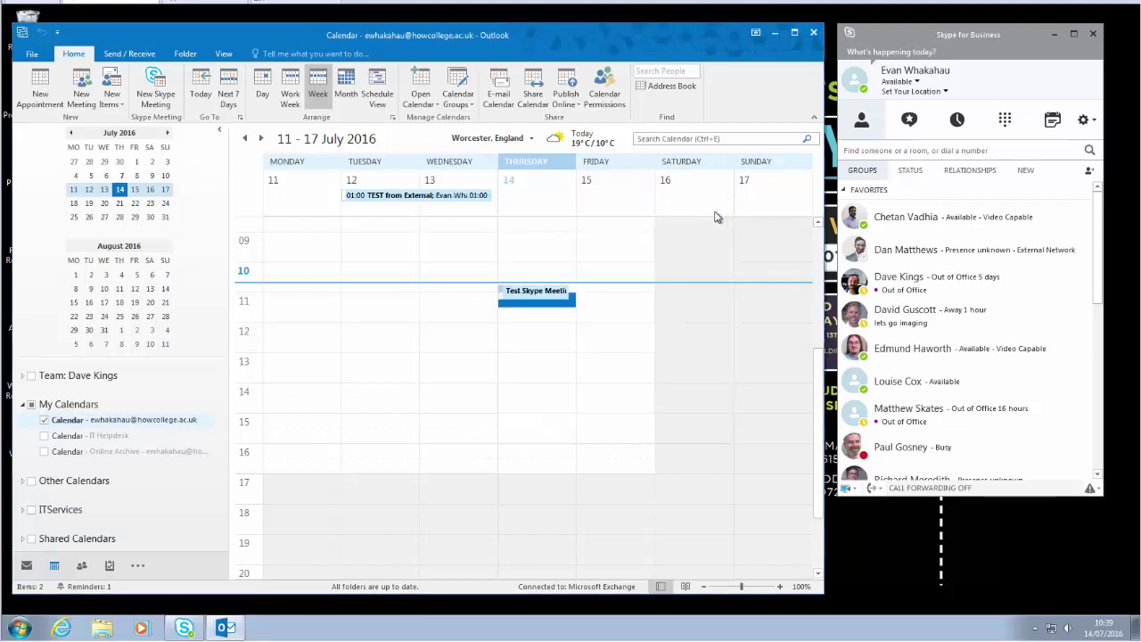
Show today's Skype meetings, open Test Skype Meeting to review it, then close it unchanged
click(1050, 121)
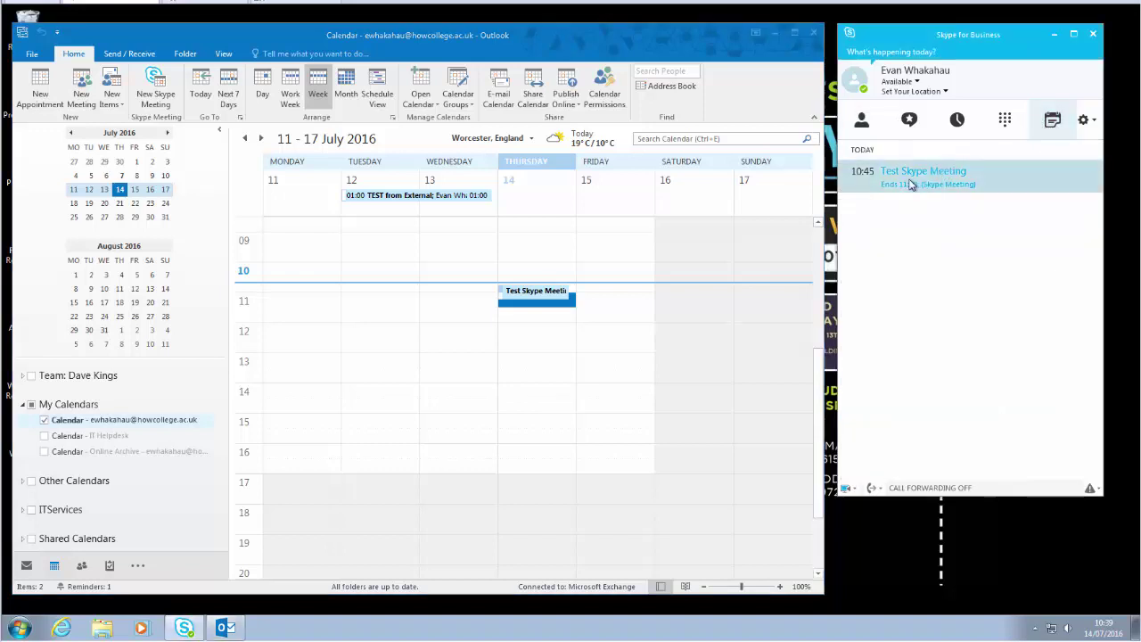
click(540, 298)
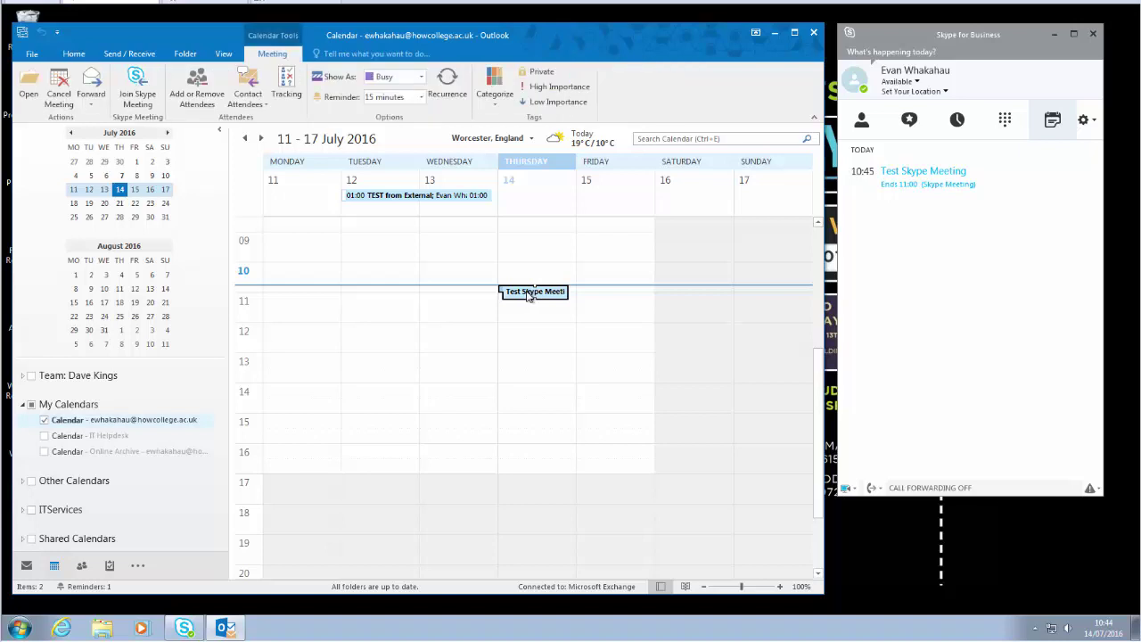
mouse_move(528, 296)
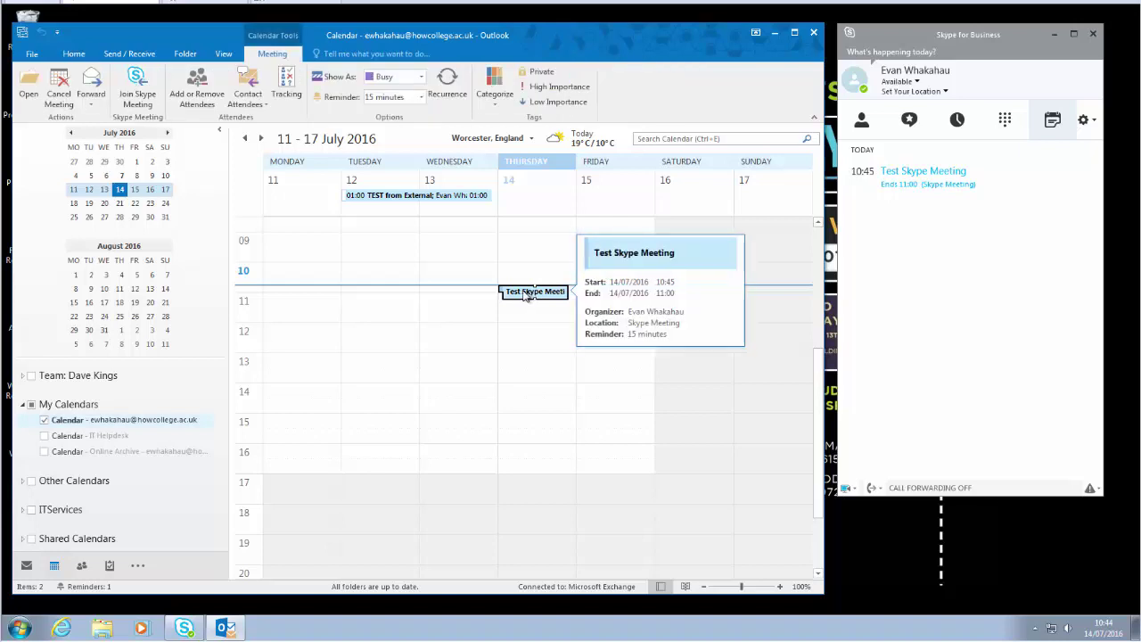
double_click(529, 293)
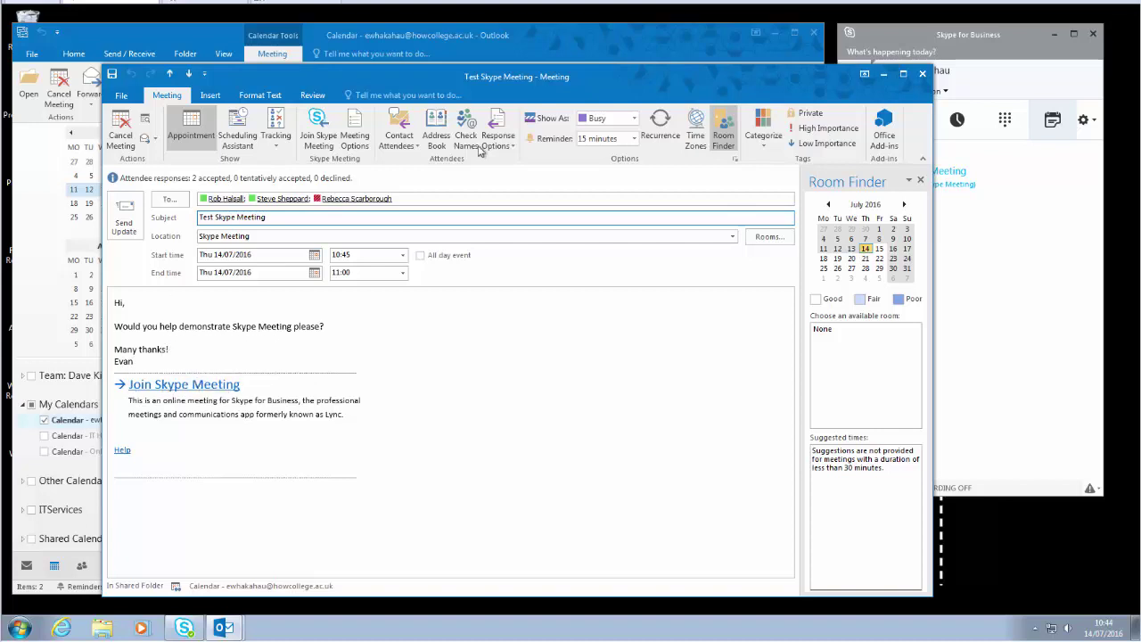
click(922, 74)
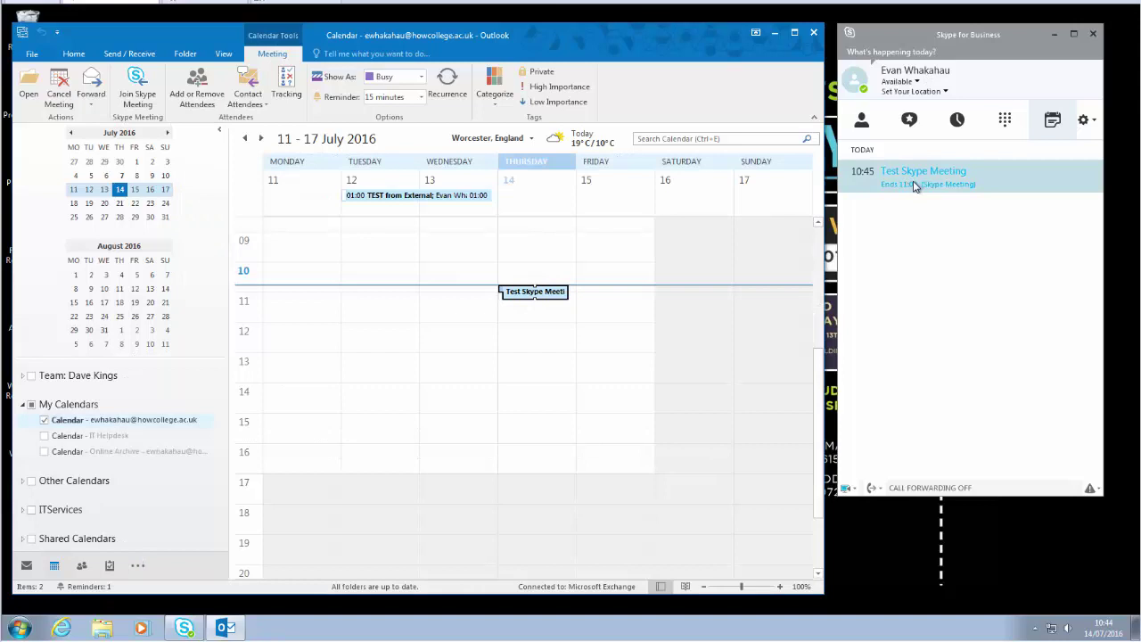
Join Test Skype Meeting with computer audio, suppressing future audio prompts, and start your video
double_click(913, 185)
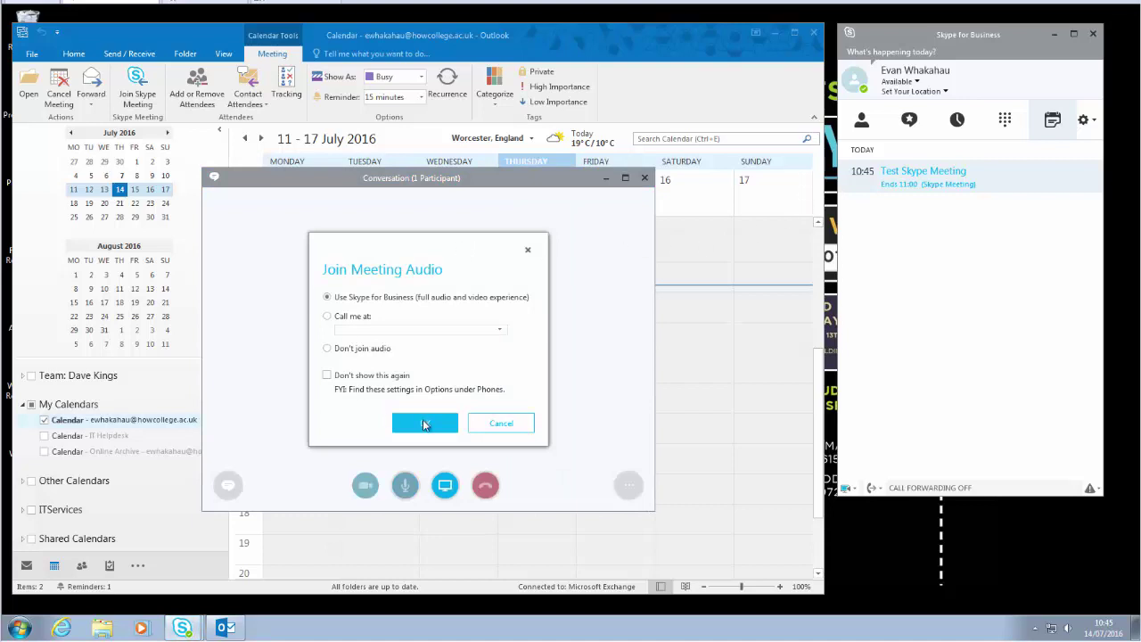
click(327, 375)
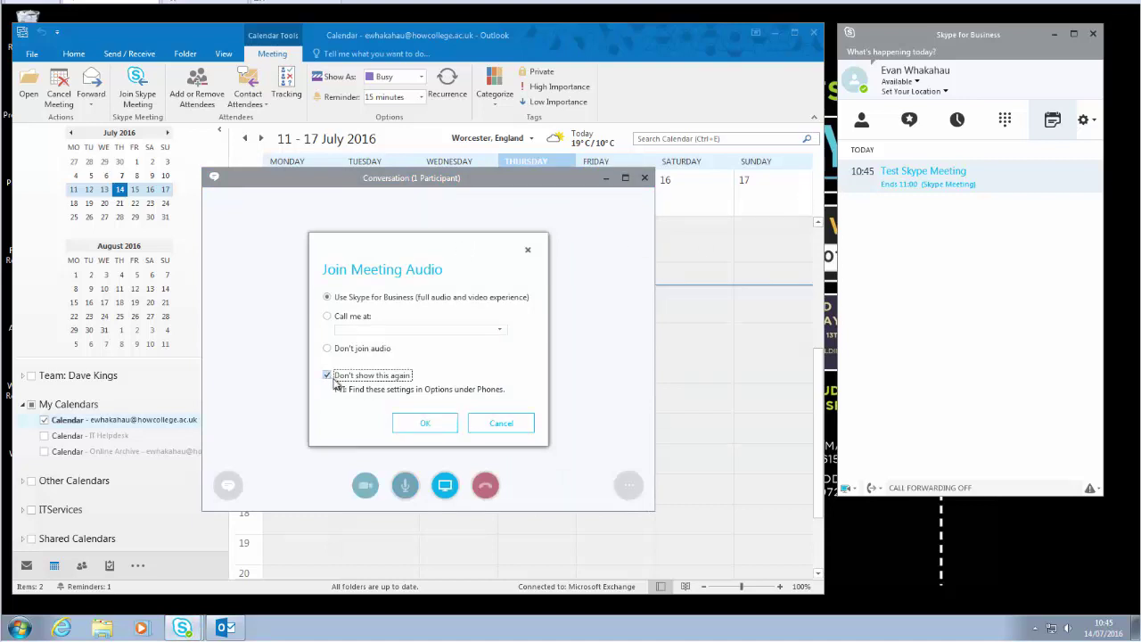
click(424, 423)
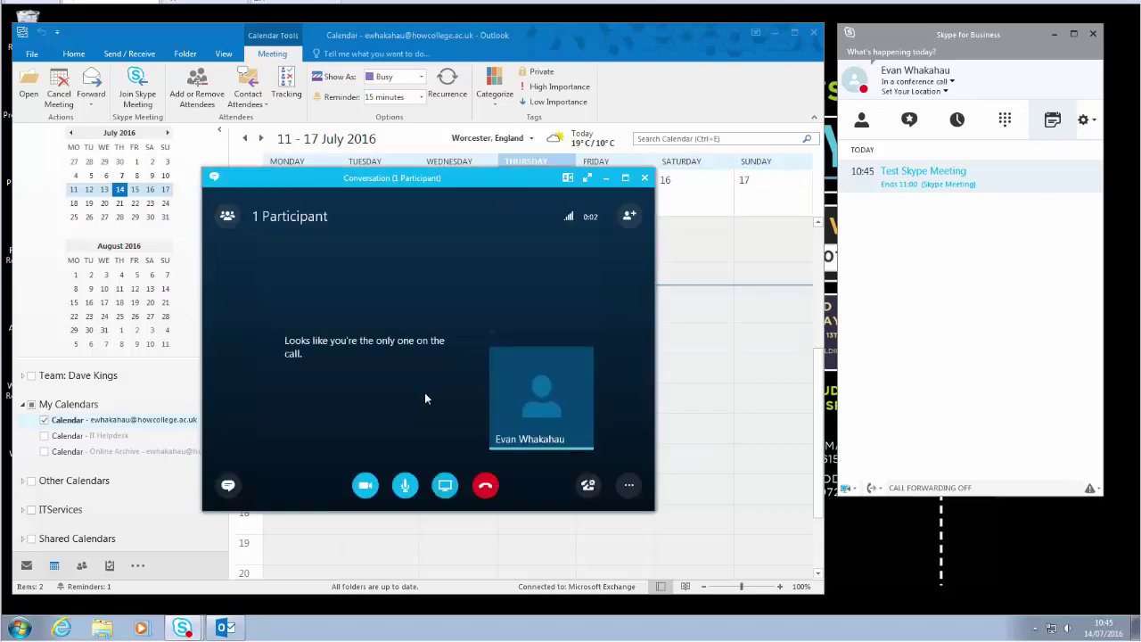
mouse_move(364, 490)
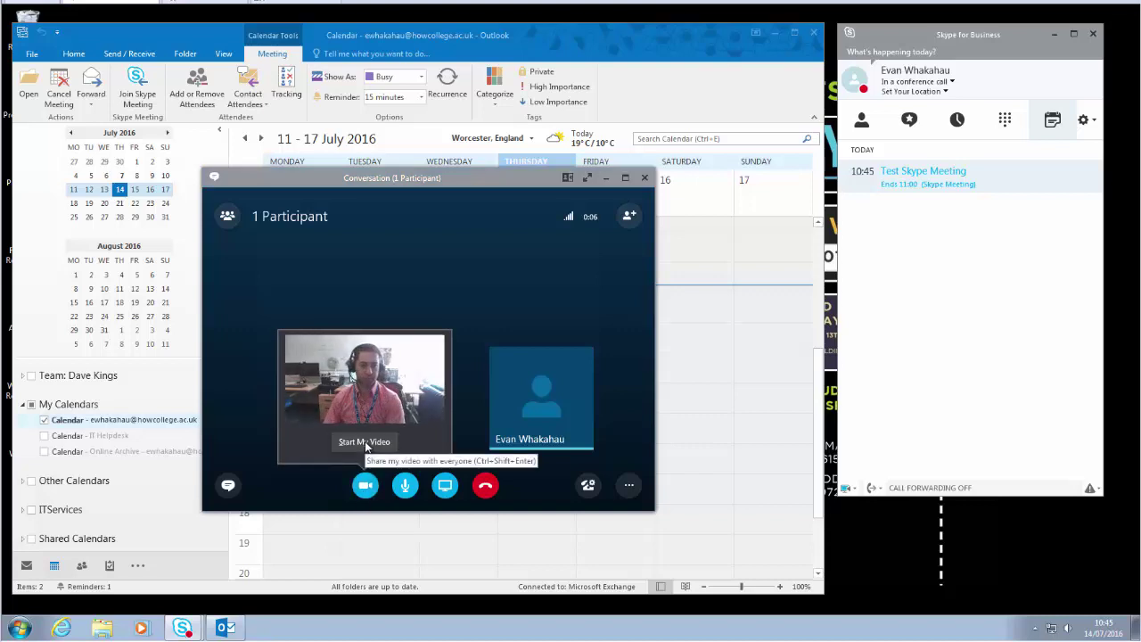
click(365, 442)
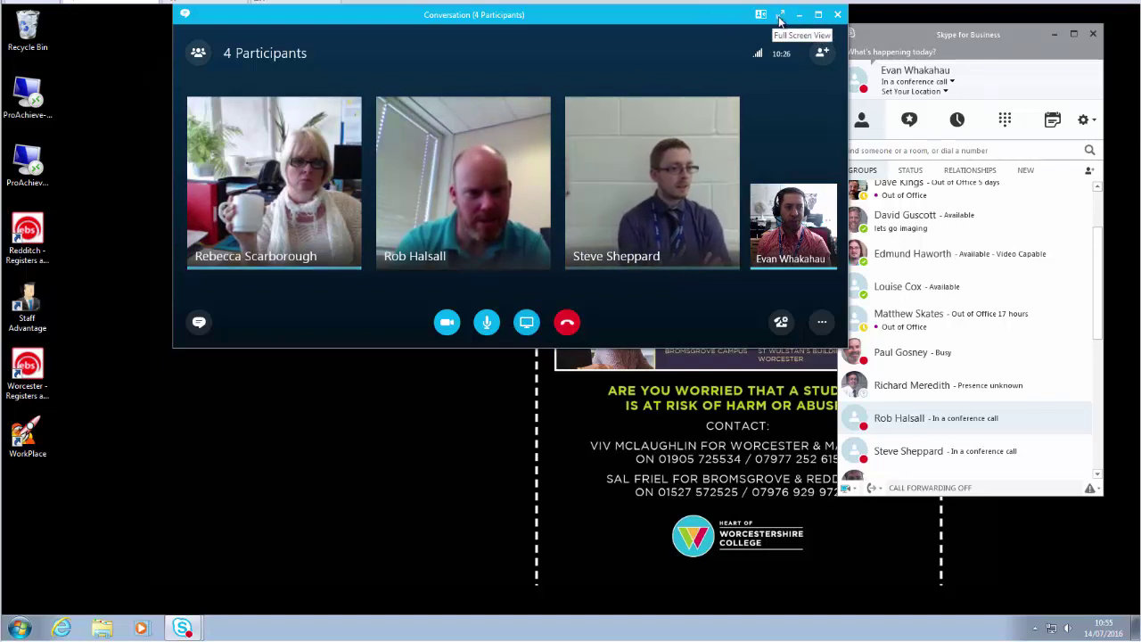
Switch the meeting to full screen and present the AttA644.tmp PowerPoint file
click(780, 16)
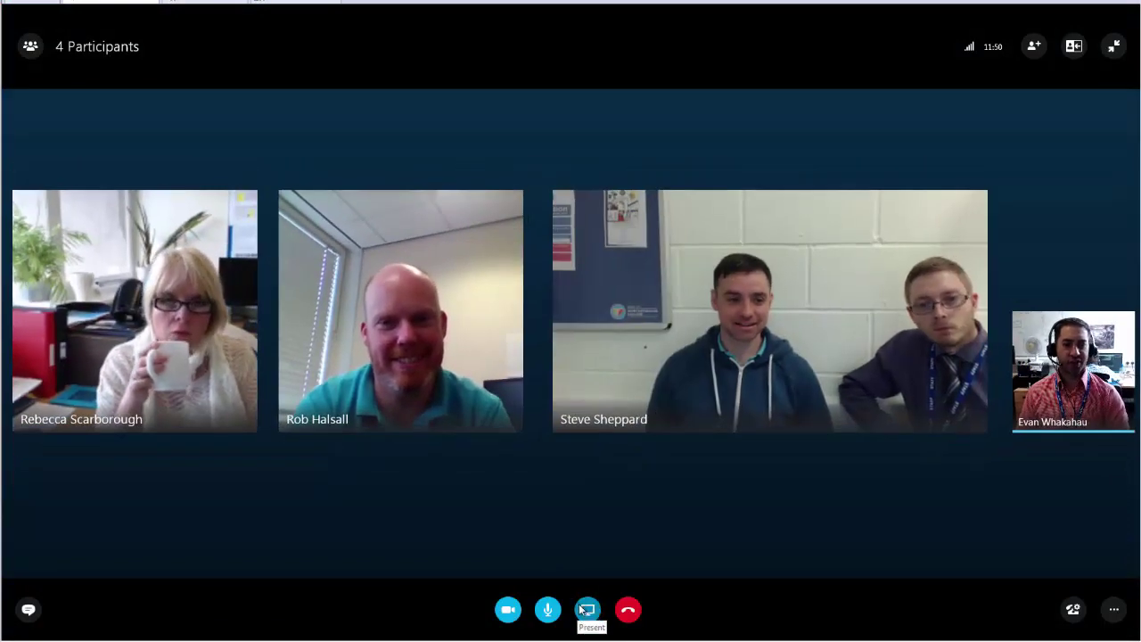
click(586, 611)
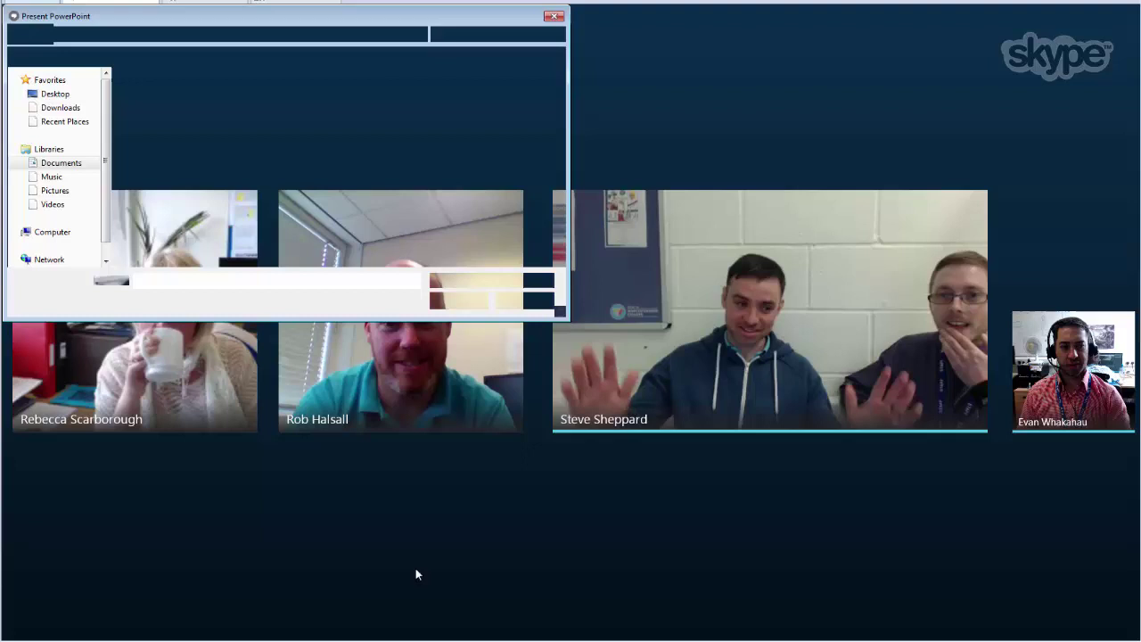
click(158, 131)
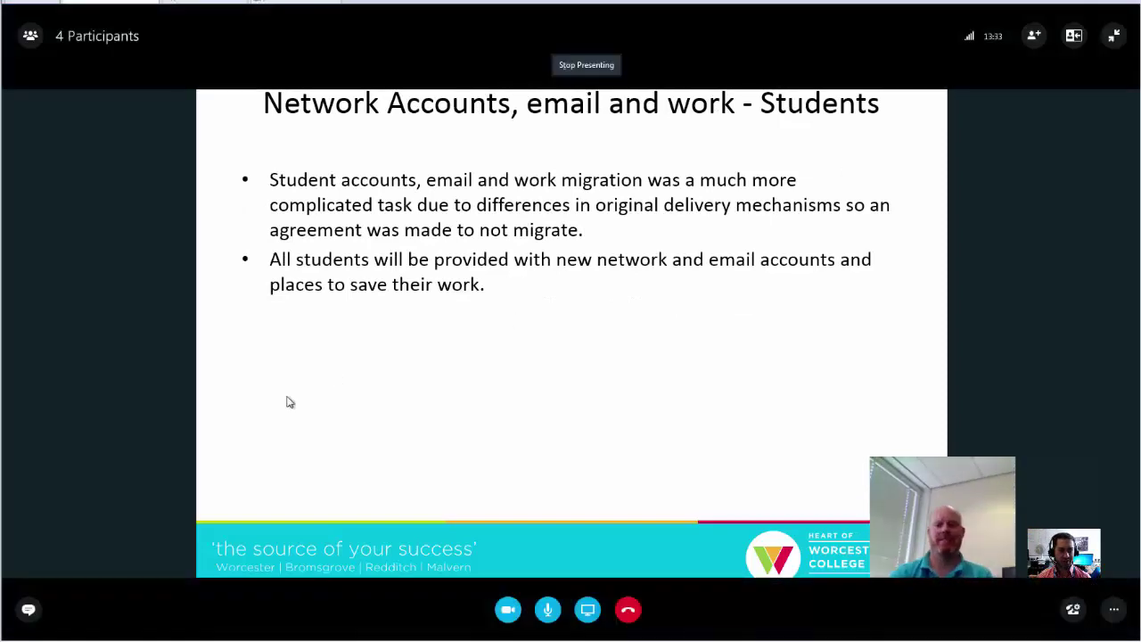
Open the maximised group chat, draft a message about losing audio or video, and move the video window aside
click(28, 609)
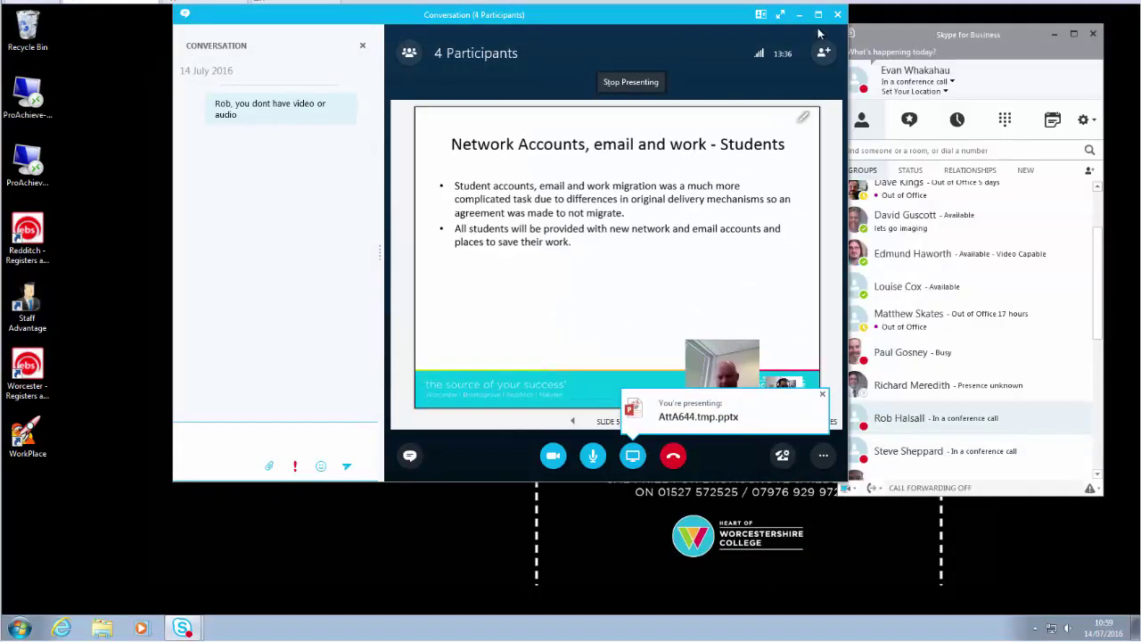
click(817, 14)
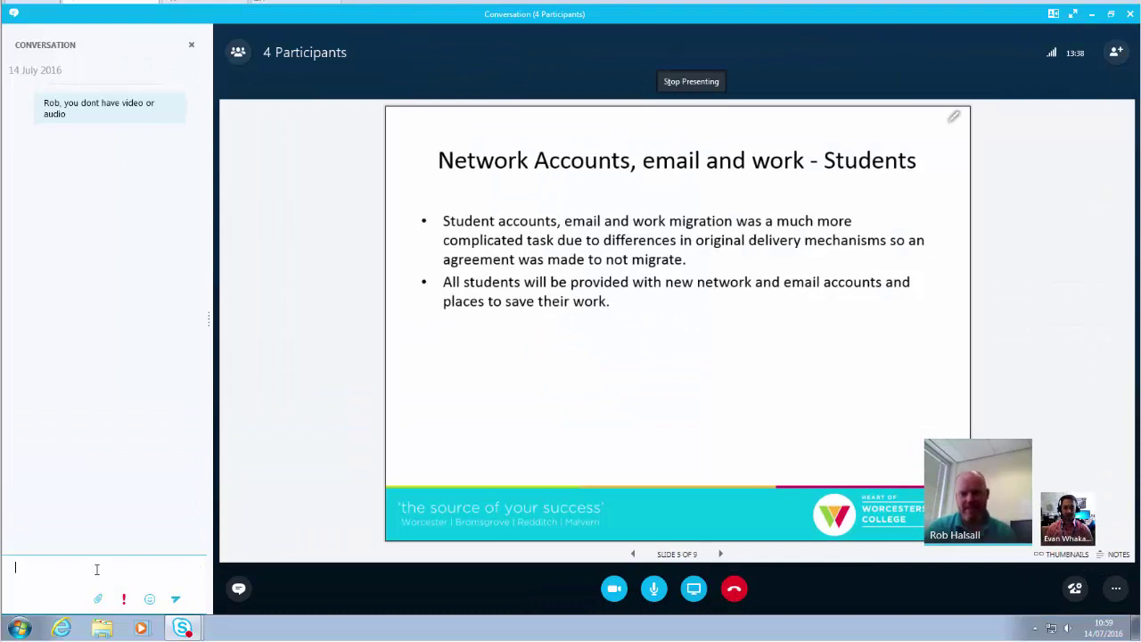
click(96, 568)
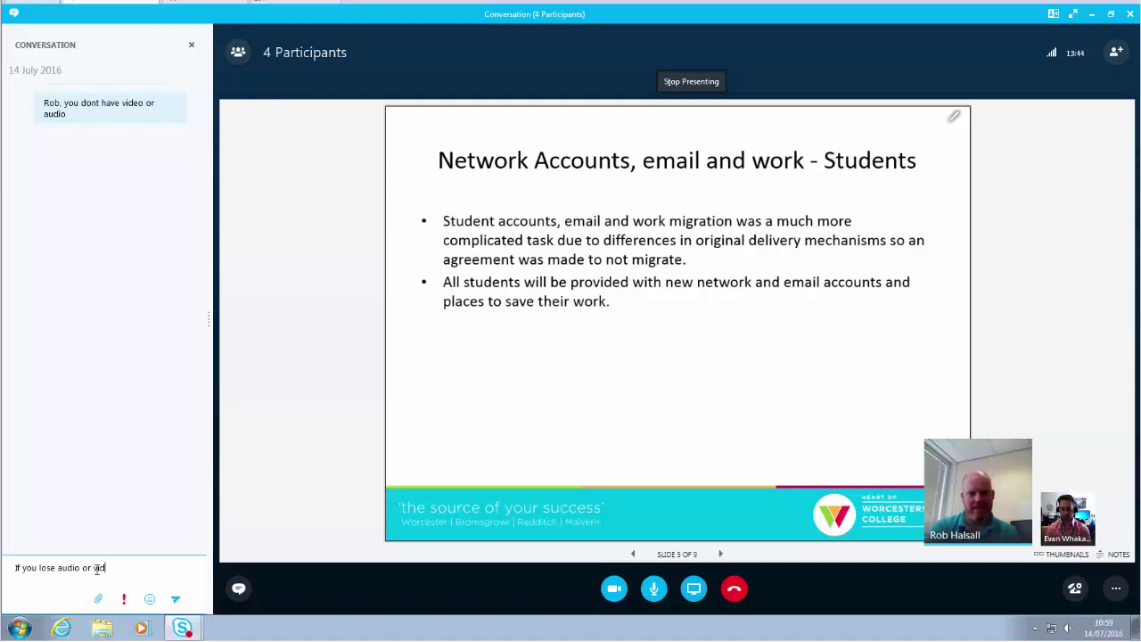
text(you c)
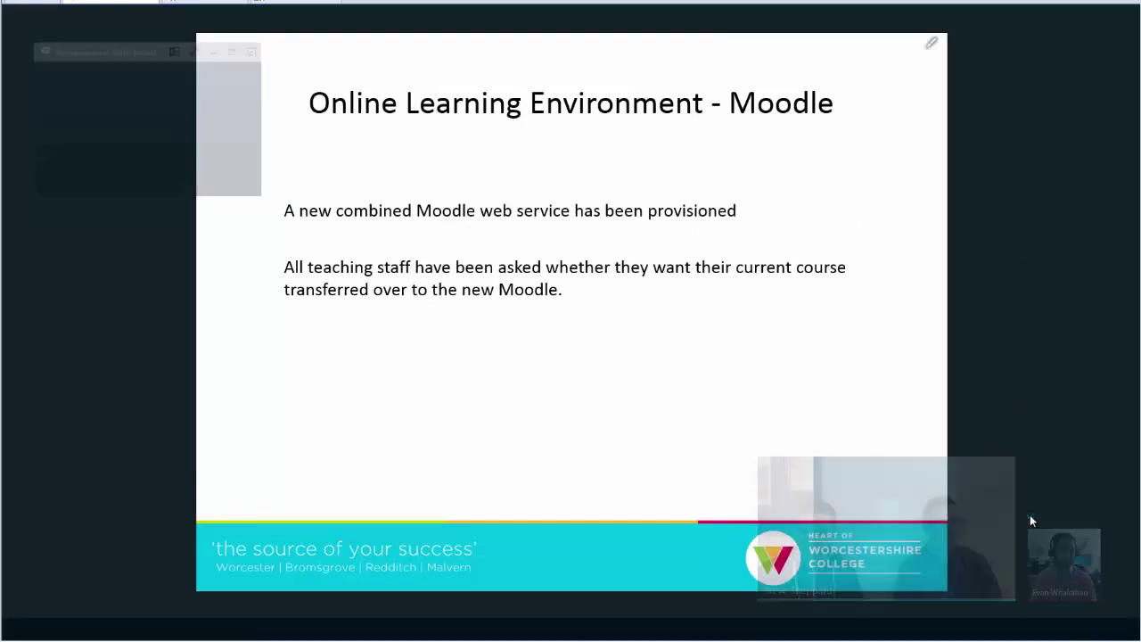
drag(132, 55, 138, 399)
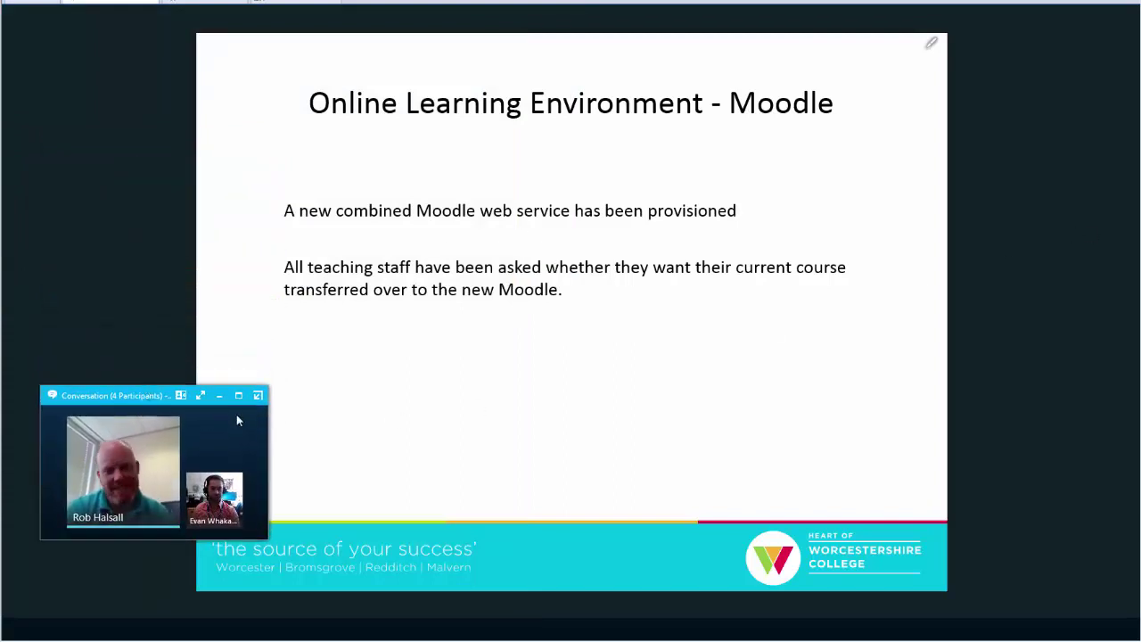
Advance to the Other web services slide, stop presenting, show participants' video, and open end-meeting options
key(Right)
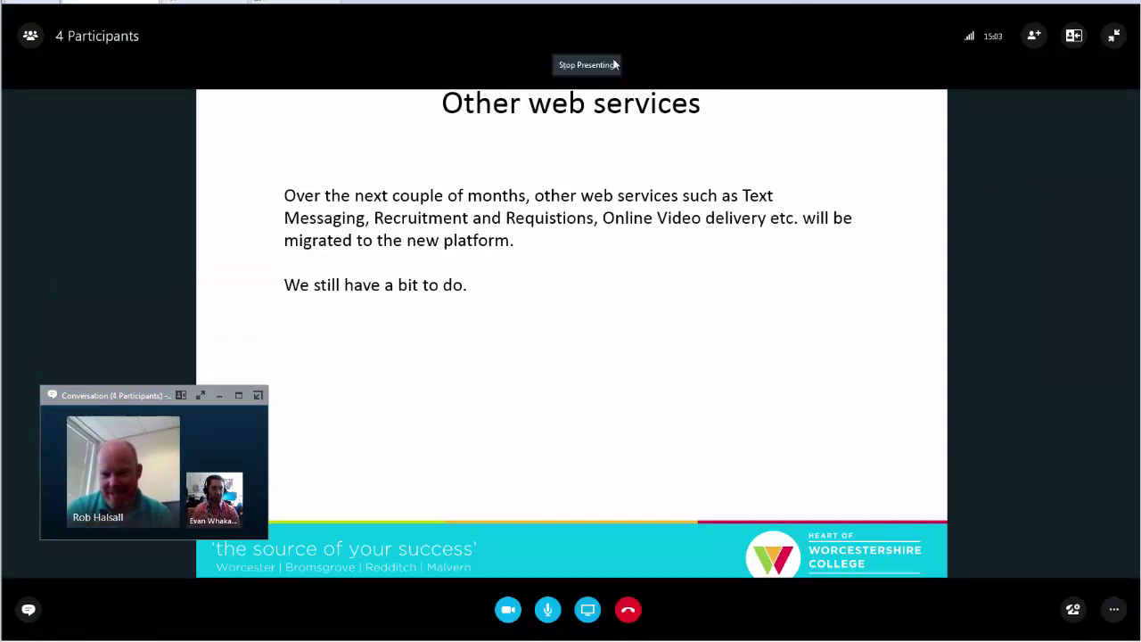
click(599, 68)
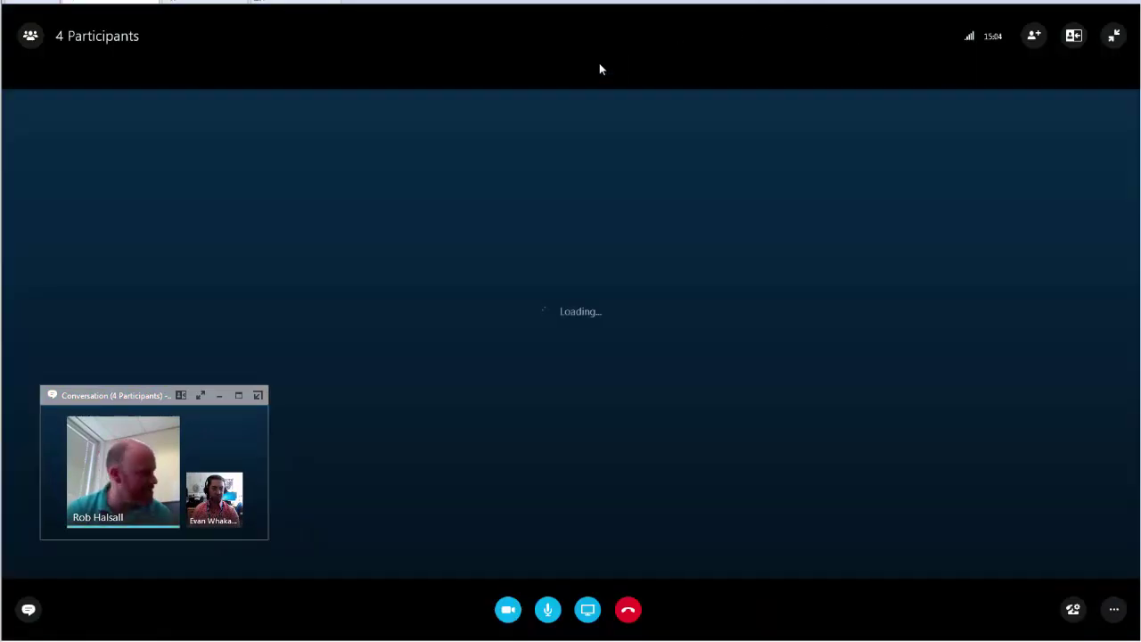
click(257, 395)
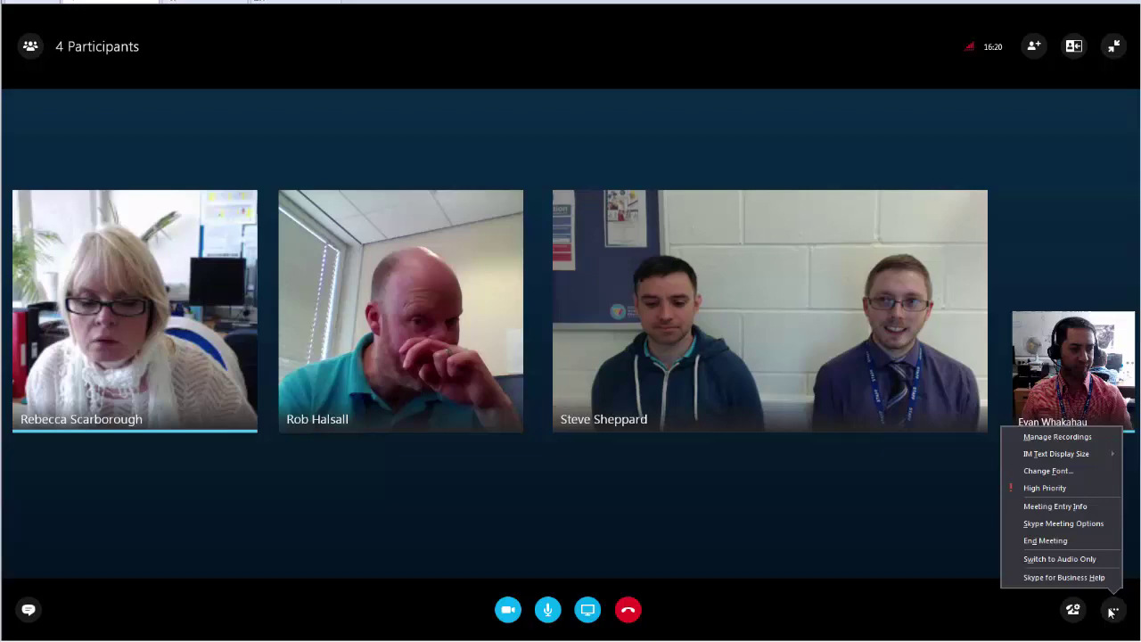
click(1046, 488)
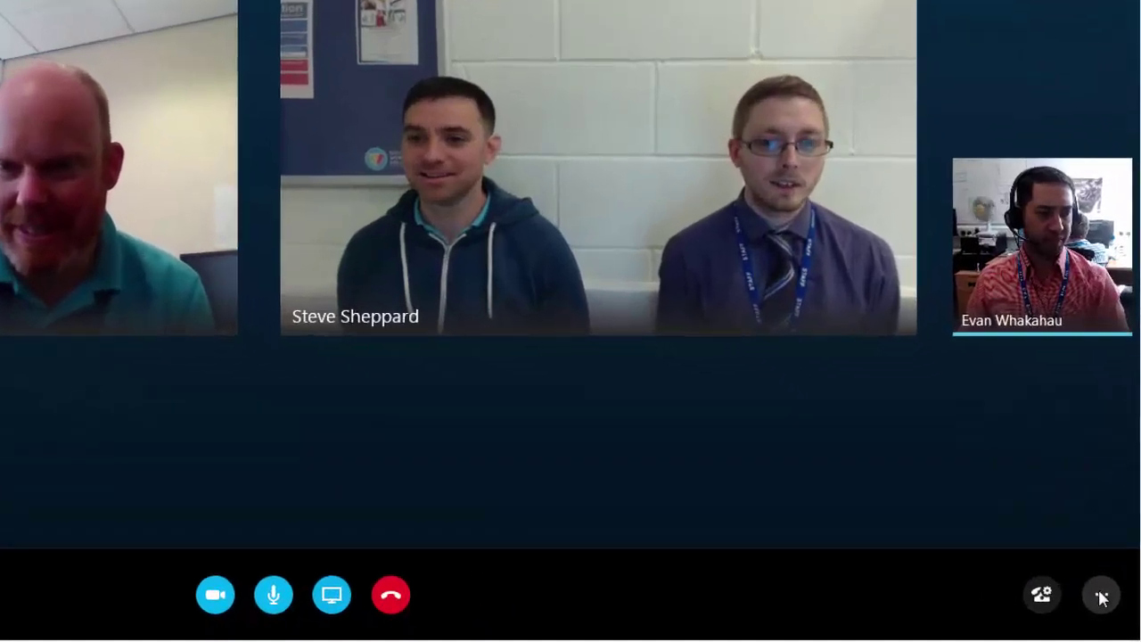
click(1101, 595)
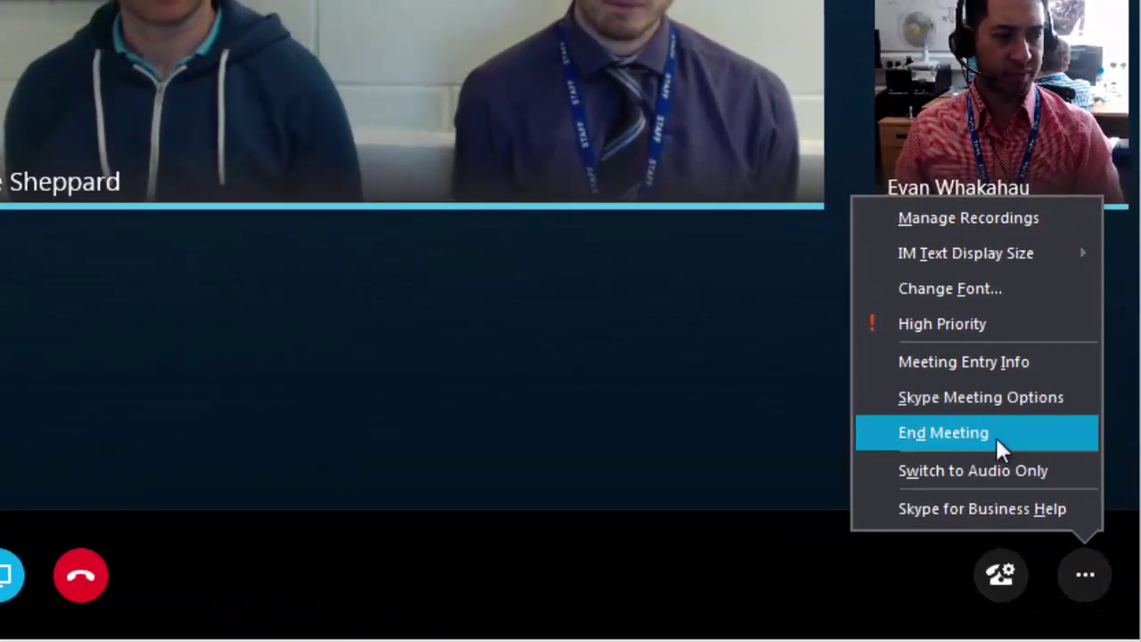